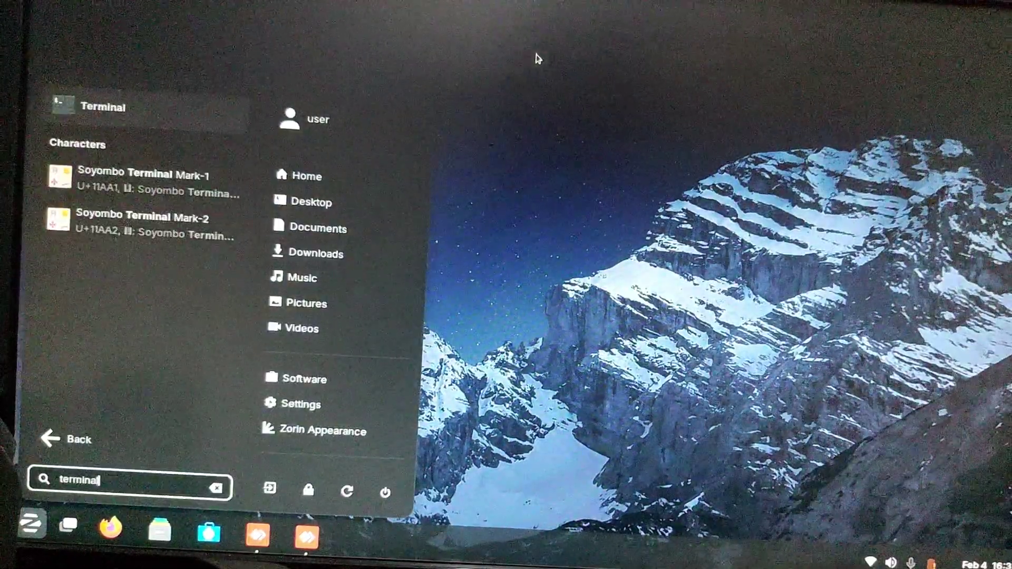
Launch GNOME Terminal, run sudo update-grub with the password, and highlight the os-prober warning.
key(Return)
text(sudo updat)
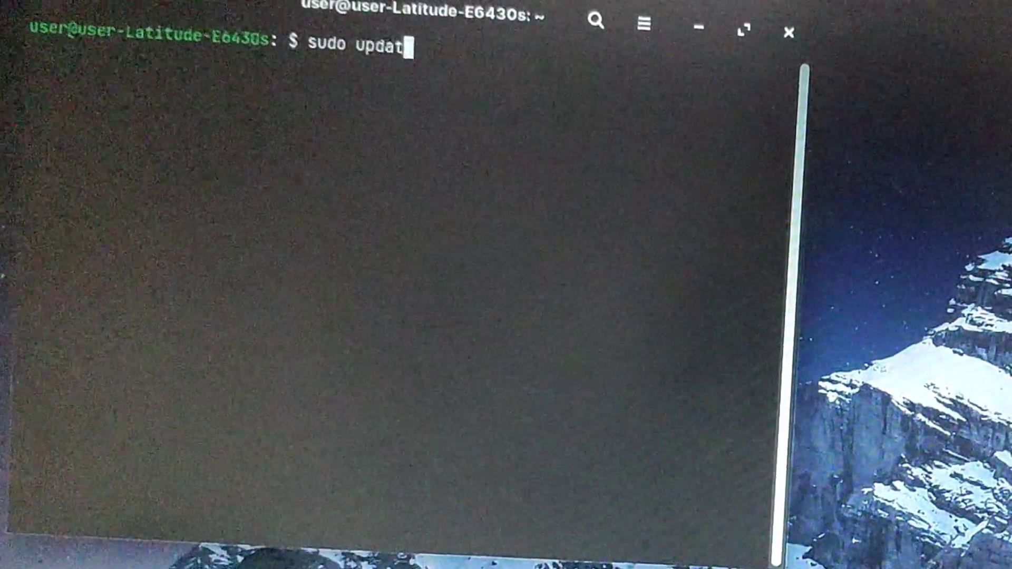
text(e-grub)
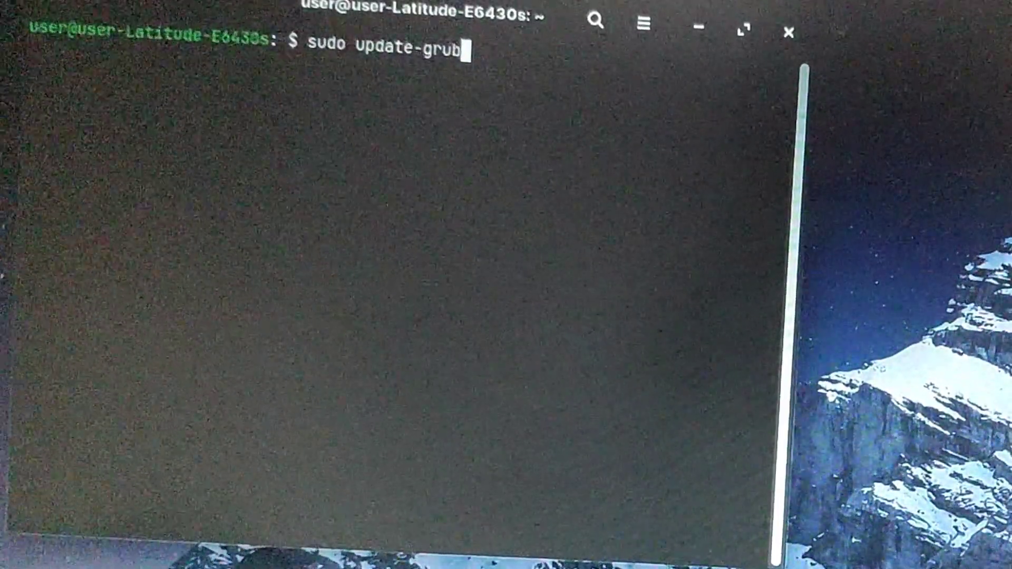
text(*)
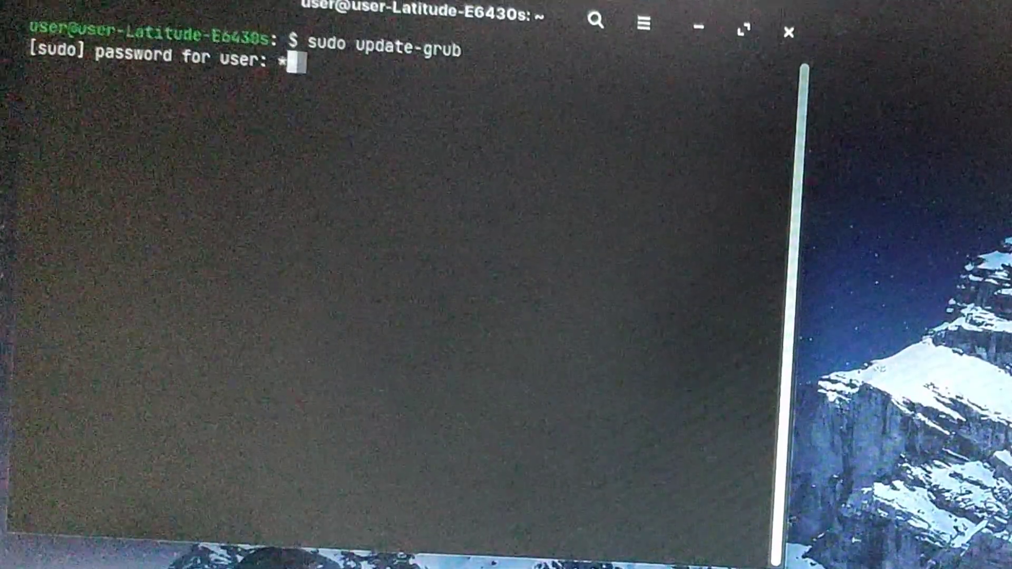
key(Return)
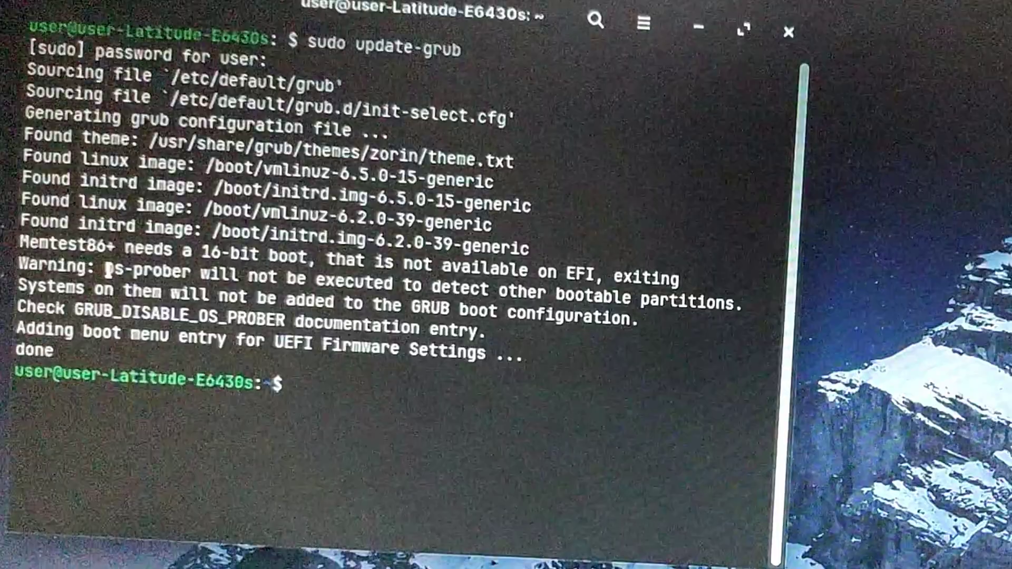
mouse_move(107, 269)
mouse_down()
mouse_move(466, 328)
mouse_move(490, 354)
mouse_up()
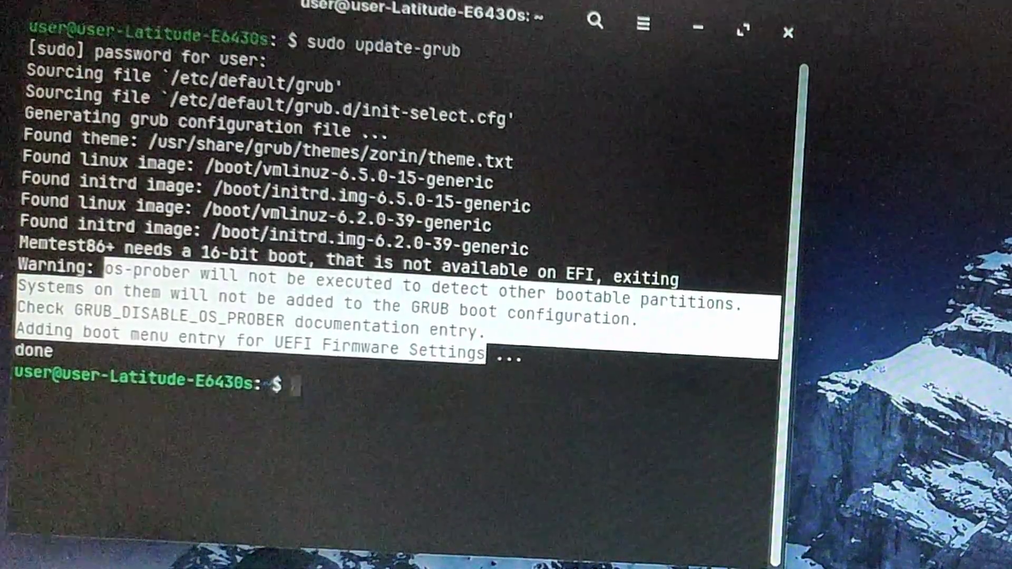
Deselect the highlighted os-prober warning text in the terminal output.
click(434, 411)
text(do nano )
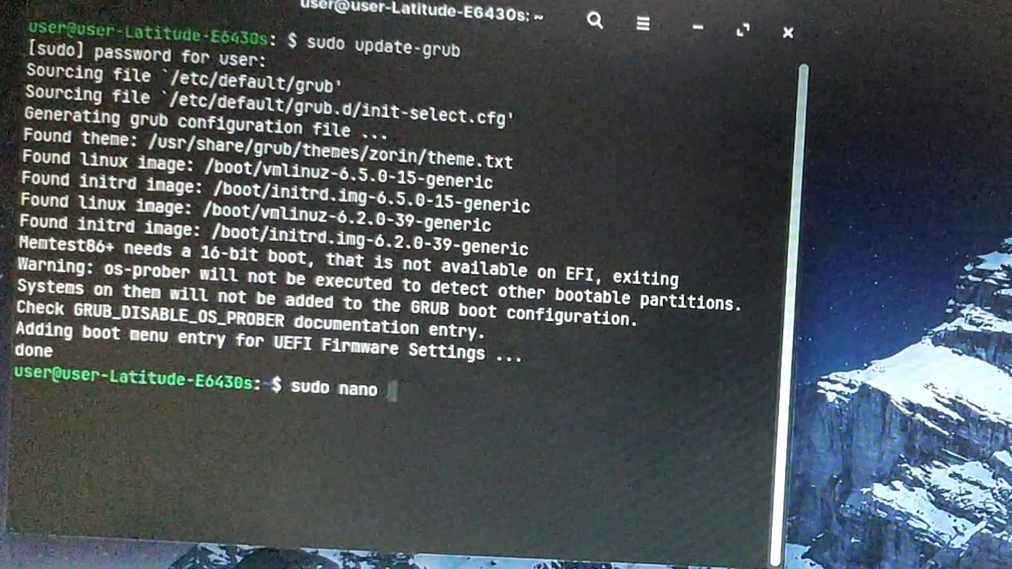
text(/etc)
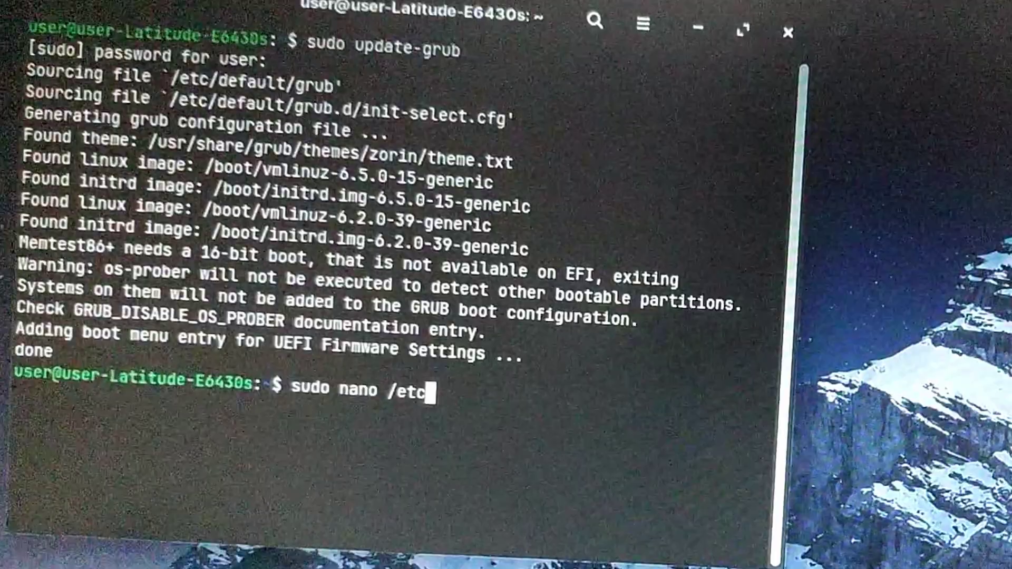
text(/de)
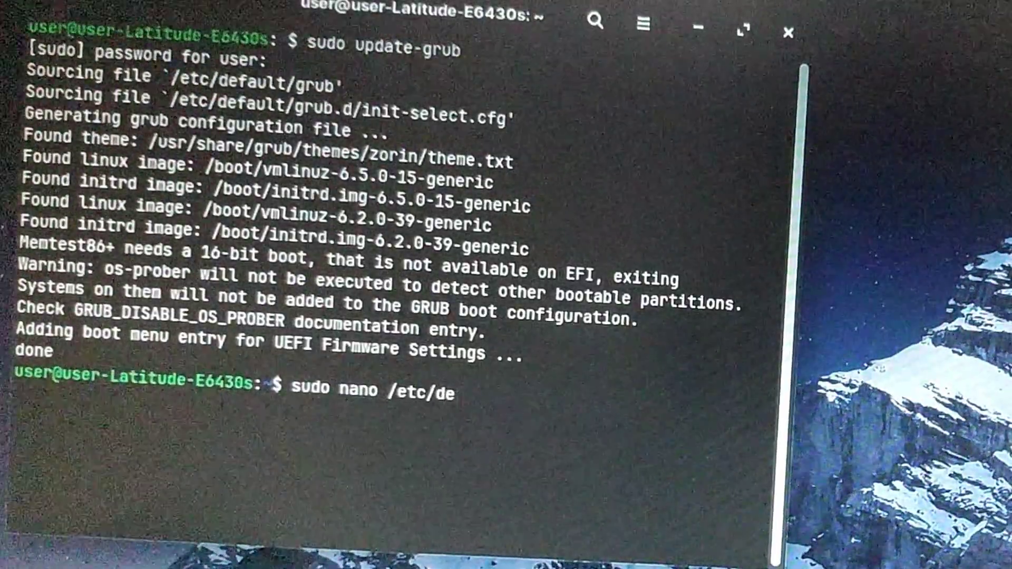
text(fault/grub)
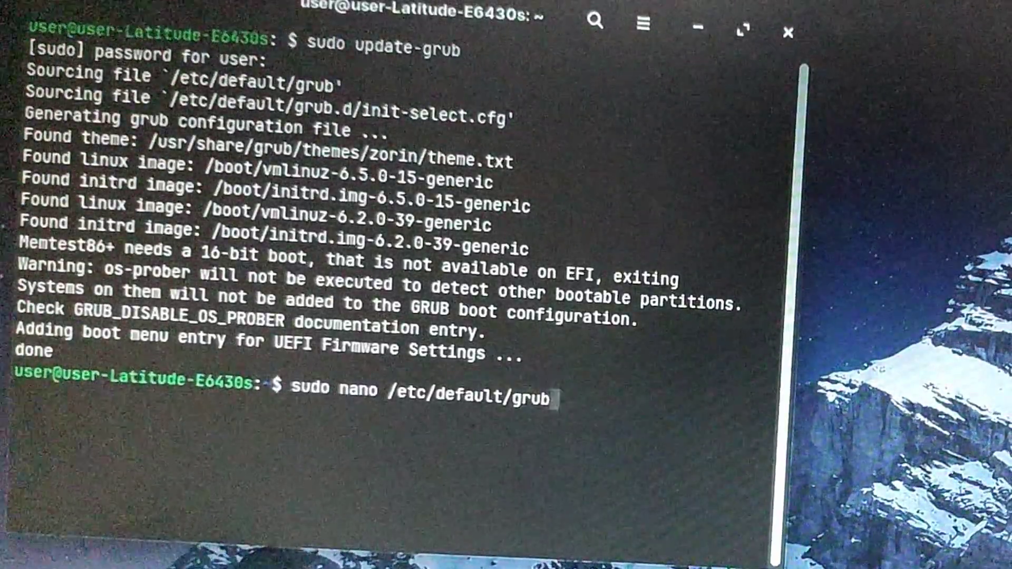
Open /etc/default/grub in nano, add GRUB_DISABLE_OS_PROBER=false below GRUB_CMDLINE_LINUX, and confirm saving on exit.
key(Return)
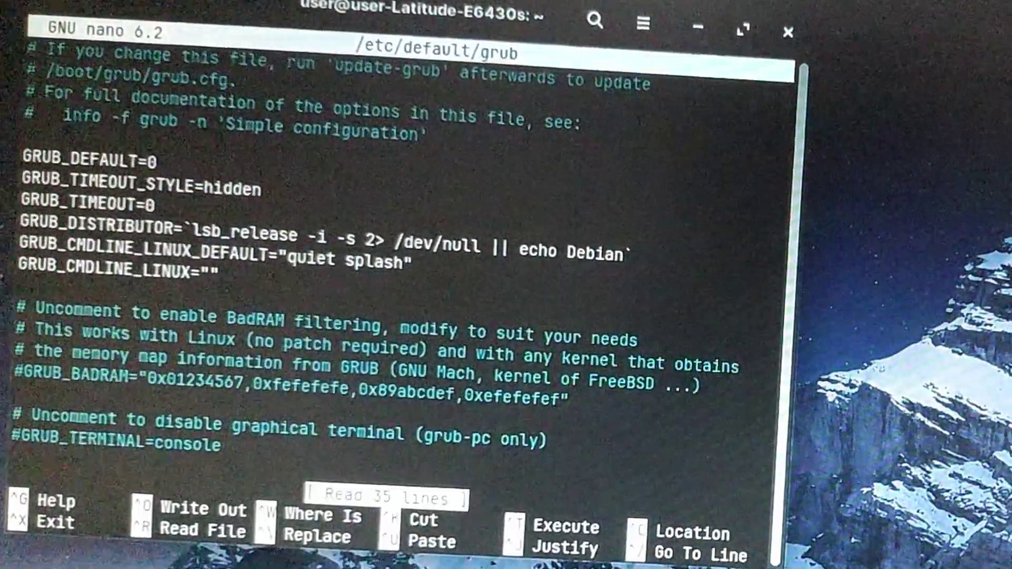
key(Down)
key(Down)
key(Down)
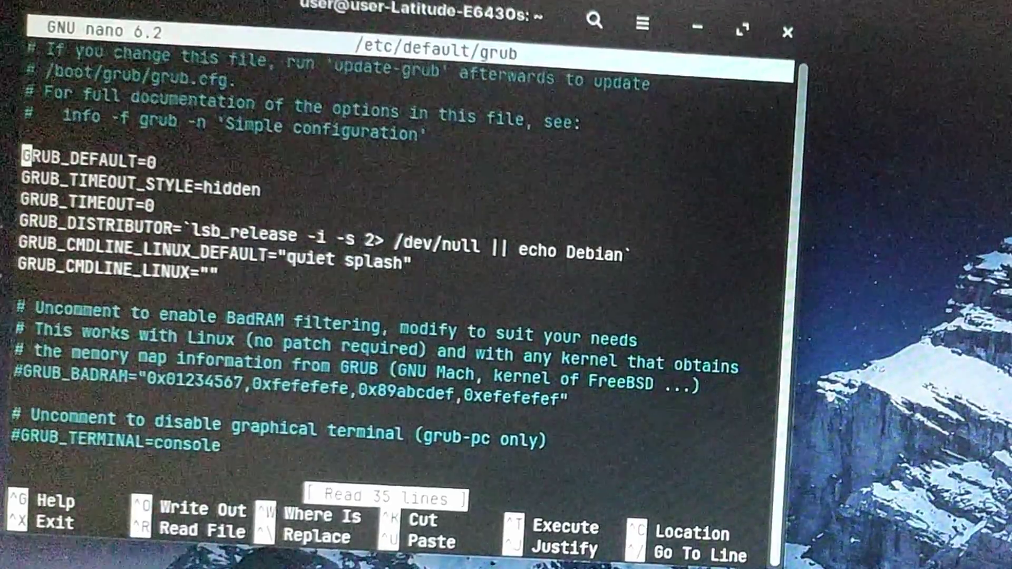
key(Down)
key(Down)
key(Down)
key(Down)
key(Down)
key(Down)
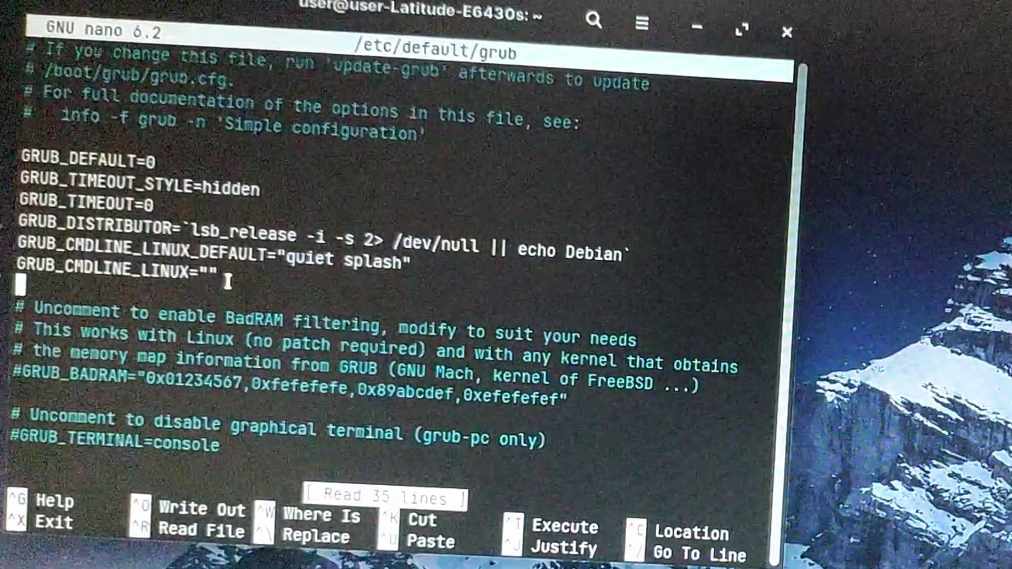
key(Return)
text(GRUB_DISABLE_OS_PROBER=)
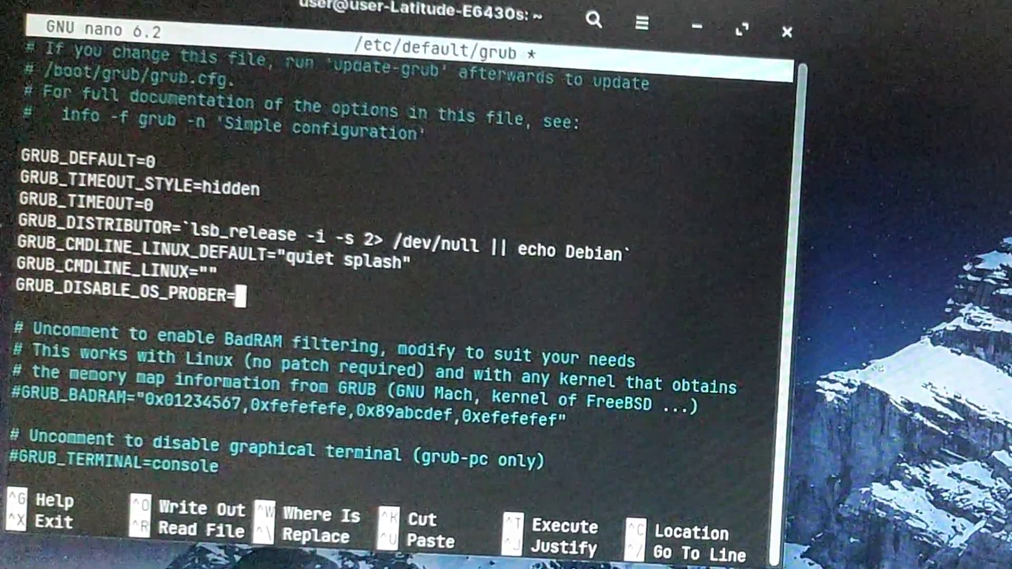
text(false)
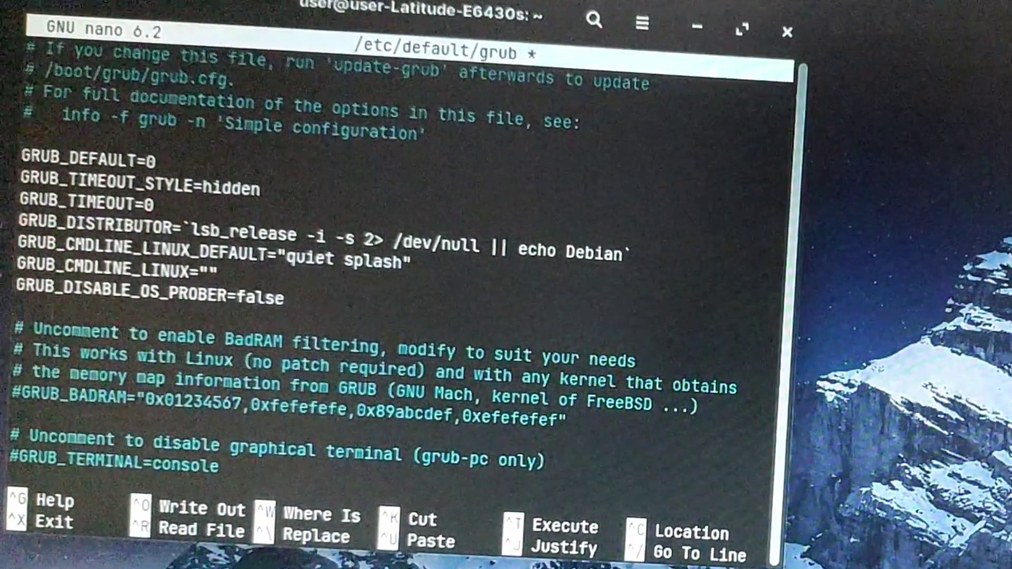
key(ctrl+x)
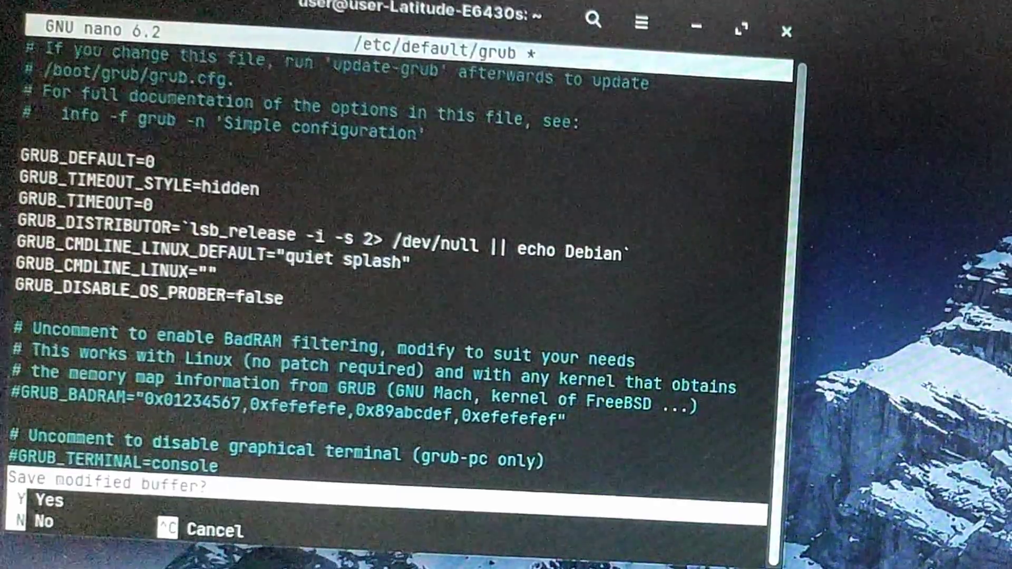
key(y)
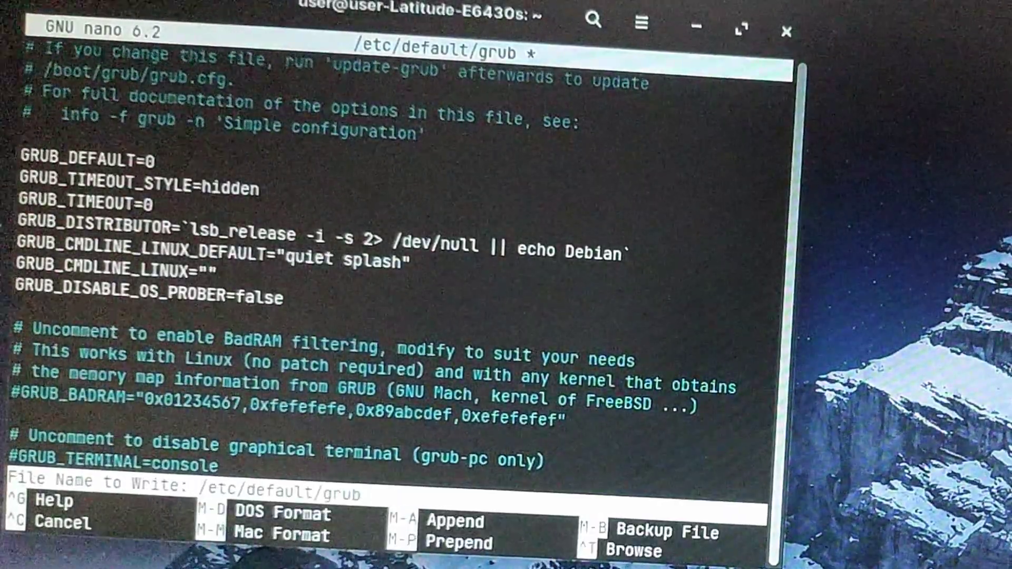
Save /etc/default/grub under its own name, then rerun sudo update-grub from history.
key(Return)
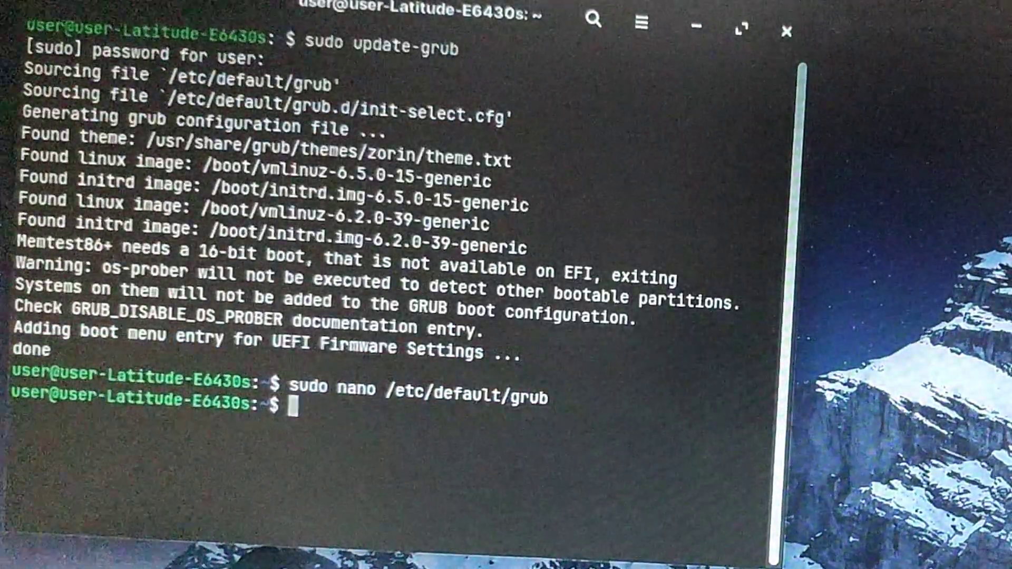
key(Up)
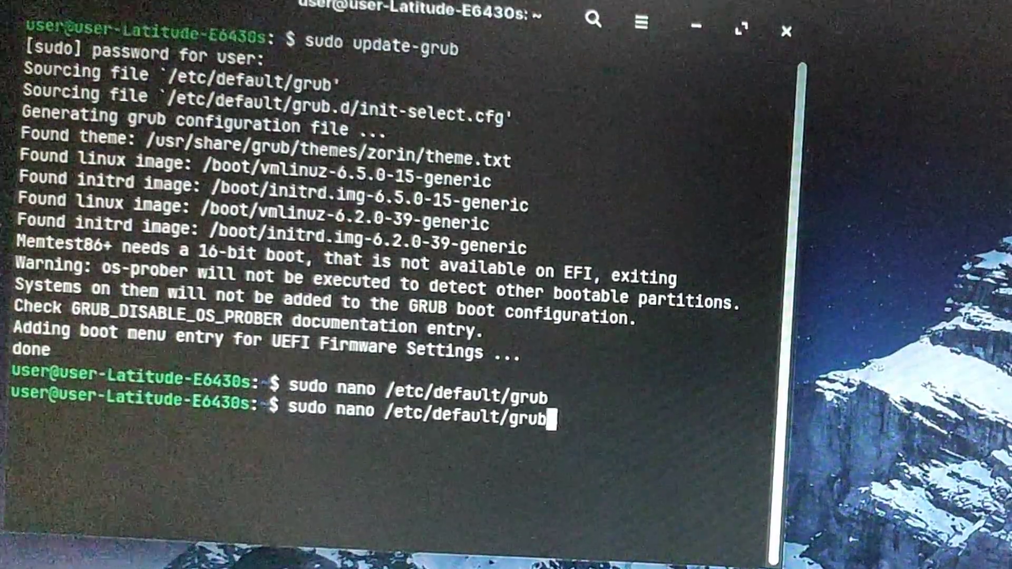
key(Up)
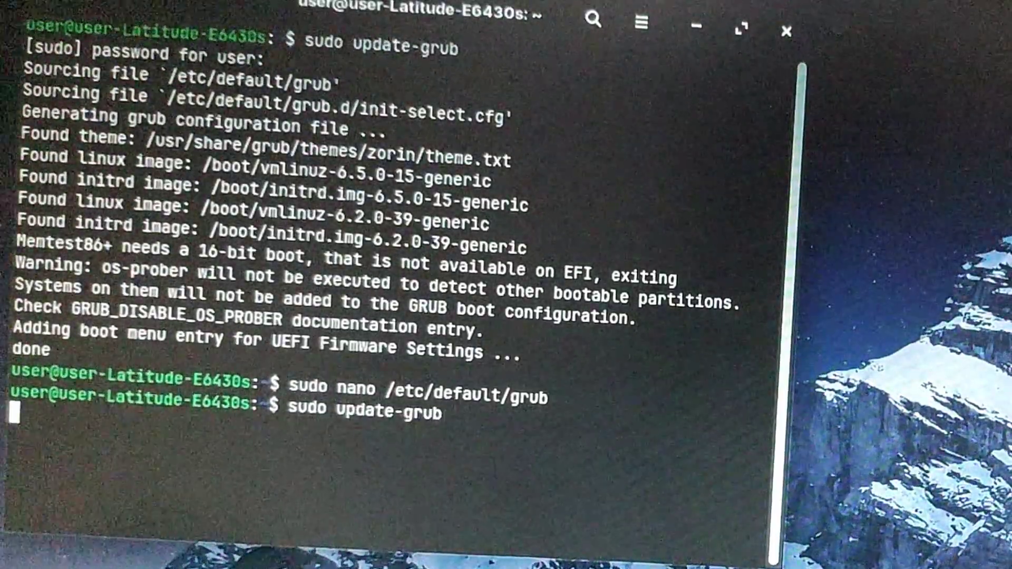
key(Return)
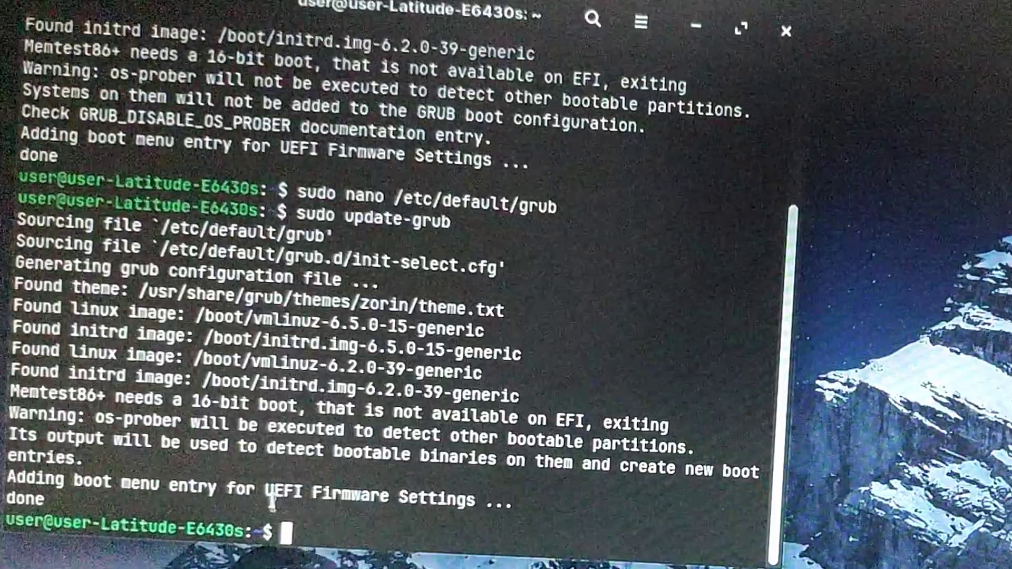